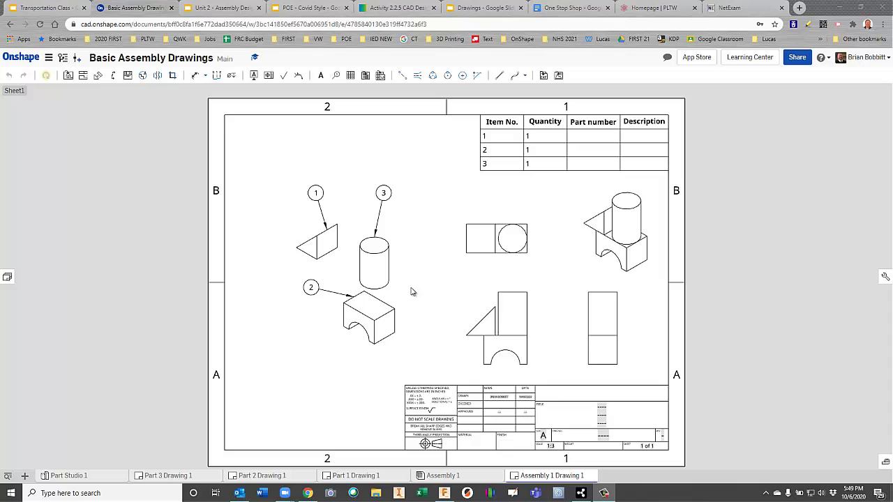
# Review the cylinder's part drawing, the three modelled parts and the slide showing the dimensioned shapes
pyautogui.click(166, 476)
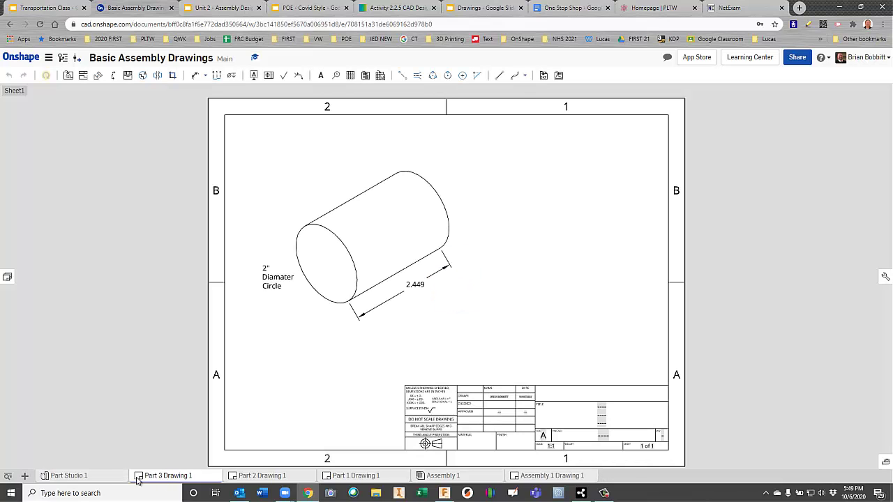
pyautogui.click(90, 477)
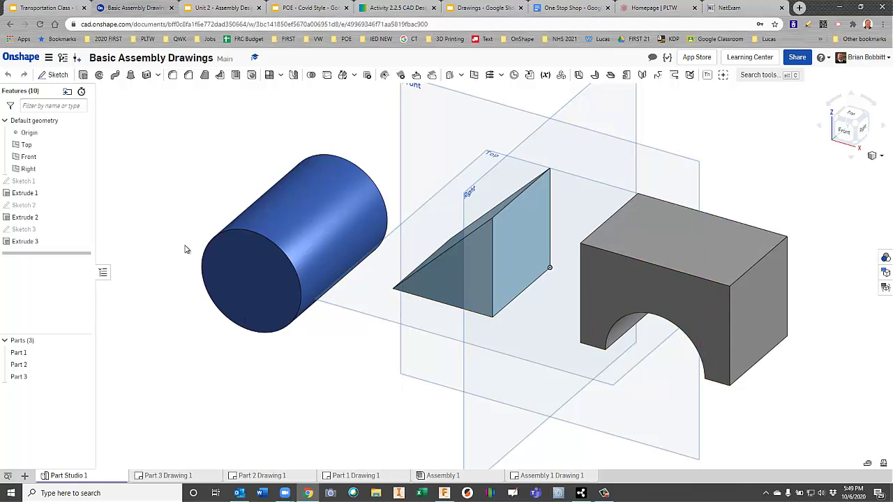
pyautogui.hotkey('ctrl', 'Tab')
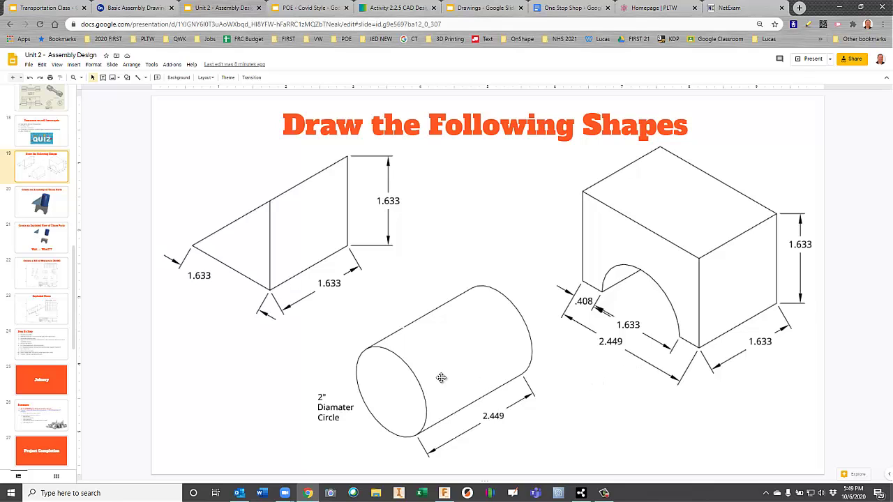
pyautogui.click(143, 8)
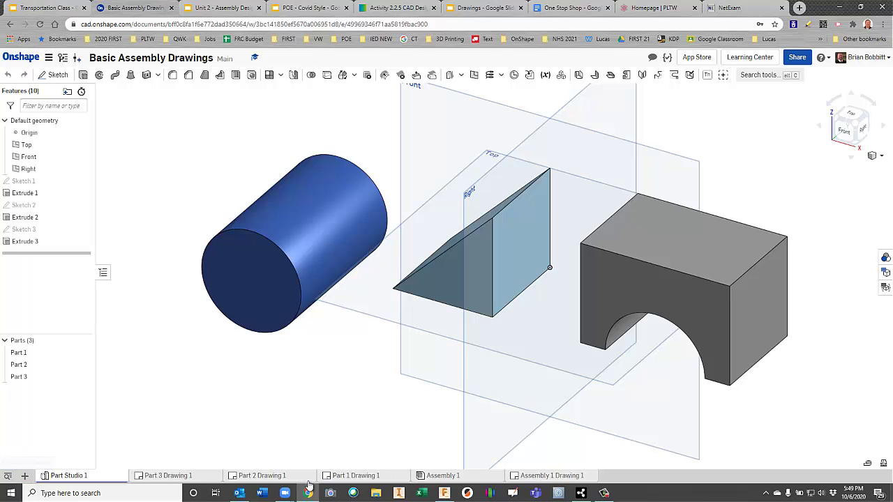
# Create a new assembly in the Basic Assembly Drawings document
pyautogui.moveTo(432, 479)
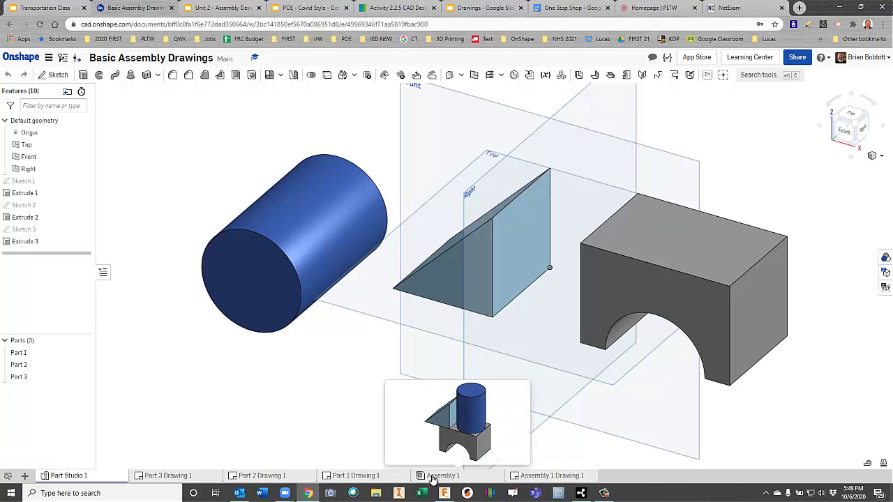
pyautogui.click(25, 477)
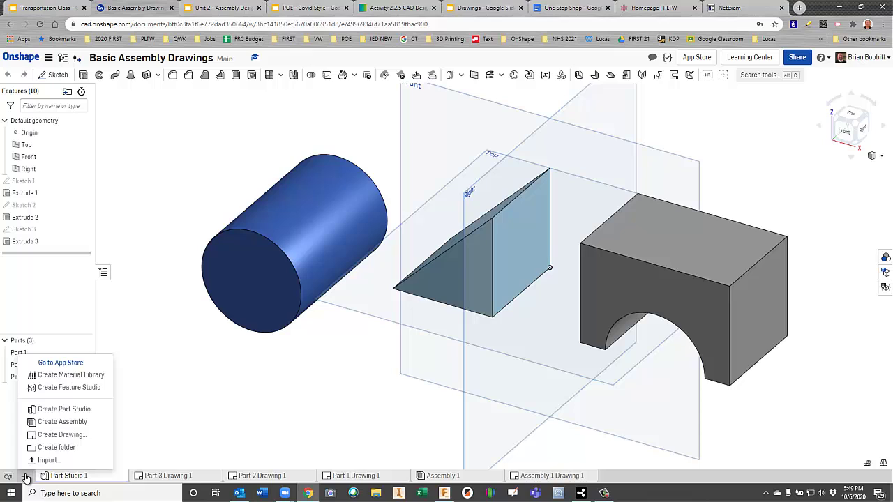
pyautogui.click(65, 425)
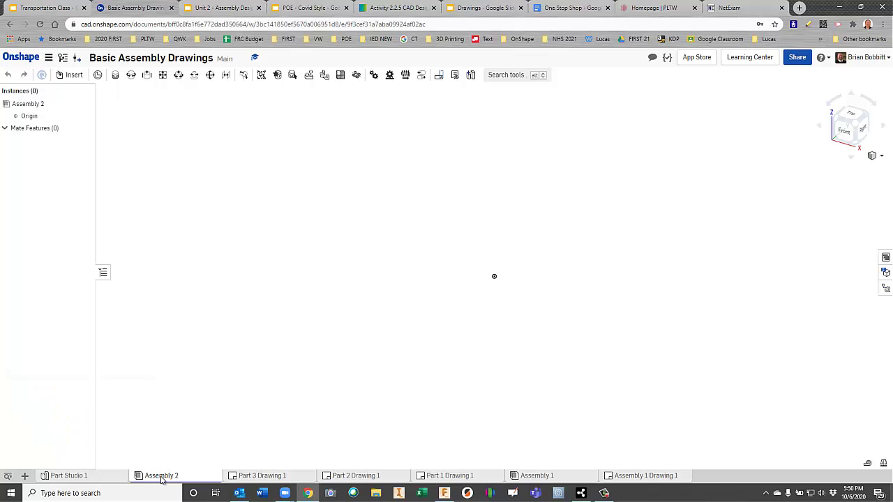
# Insert Part 1, Part 2 and Part 3 from Part Studio 1 into the new assembly
pyautogui.click(72, 74)
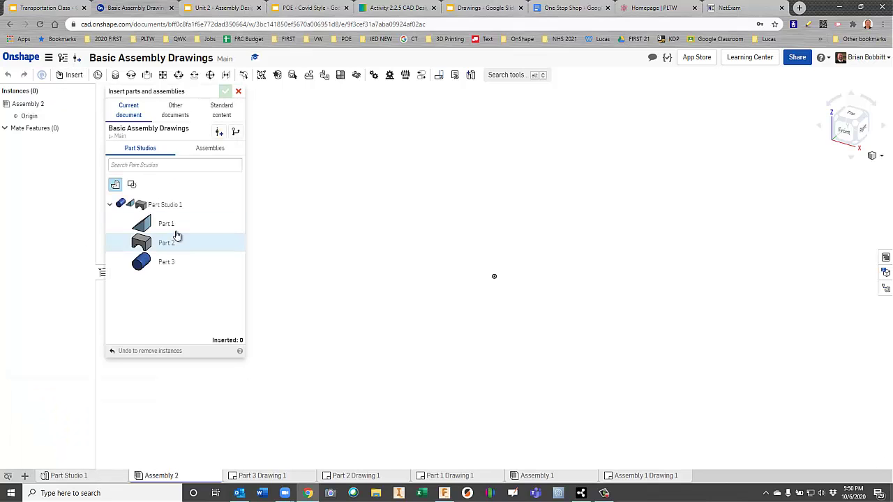
pyautogui.click(175, 230)
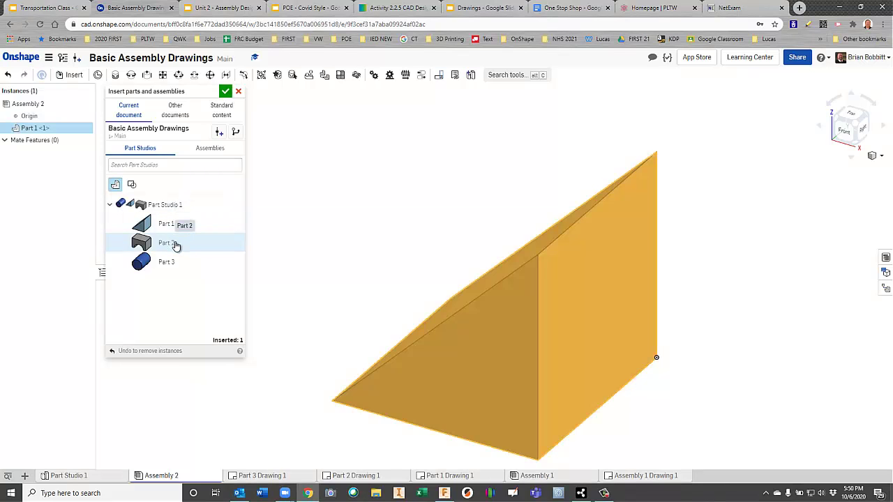
pyautogui.click(176, 244)
pyautogui.click(174, 262)
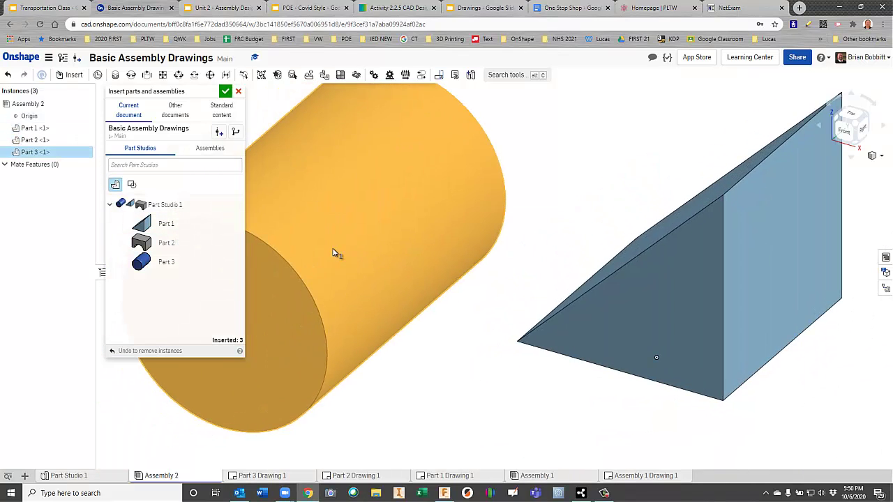
pyautogui.moveTo(309, 253); pyautogui.dragTo(349, 260, button='middle')
pyautogui.scroll(5, 319, 260)
pyautogui.scroll(-9, 319, 260)
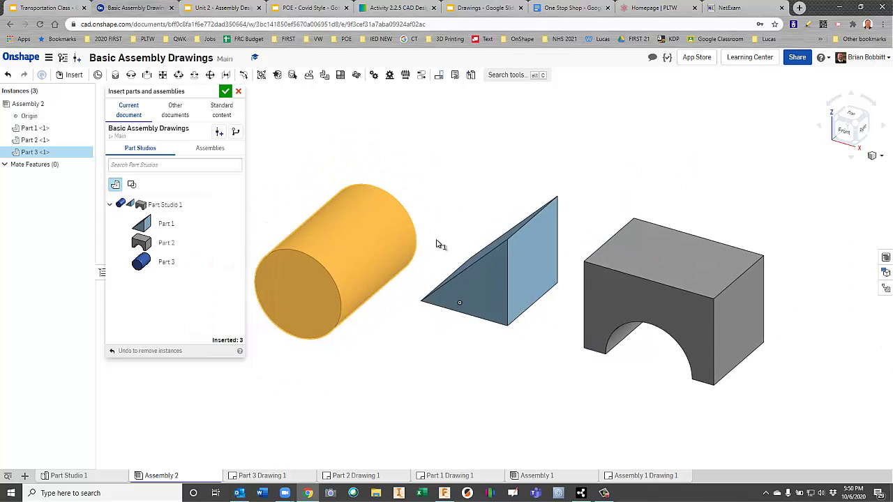
pyautogui.moveTo(436, 243); pyautogui.dragTo(371, 222, button='middle')
pyautogui.click(371, 222)
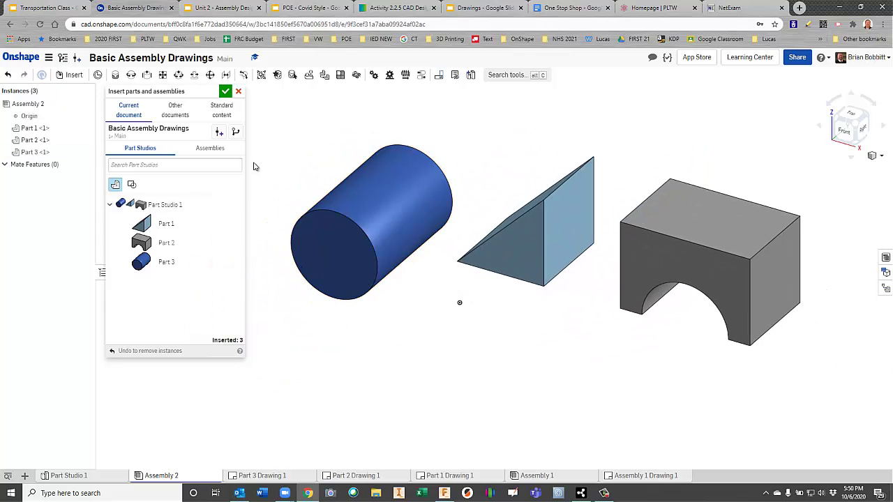
pyautogui.click(226, 92)
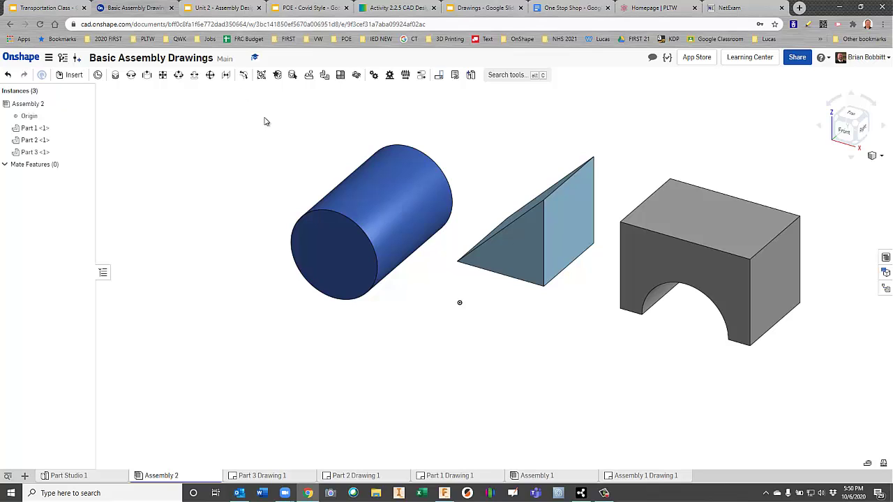
# Fasten the centre of the wedge's vertical square face to the centre of the arch block's top face, flipping the mate so the wedge sits above
pyautogui.scroll(2, 781, 151)
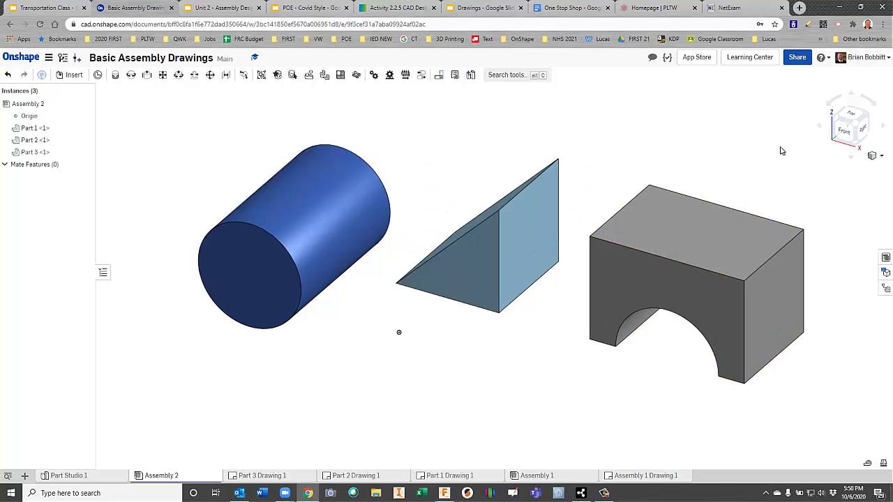
pyautogui.scroll(-1, 781, 151)
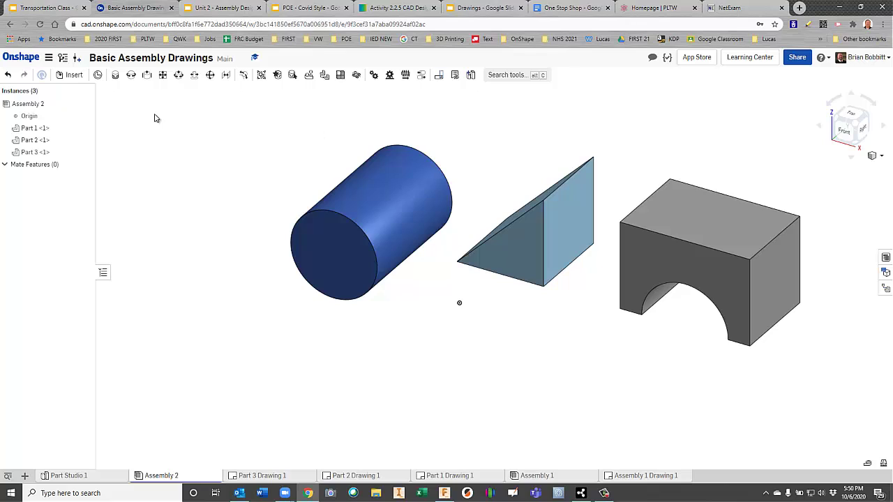
pyautogui.click(115, 78)
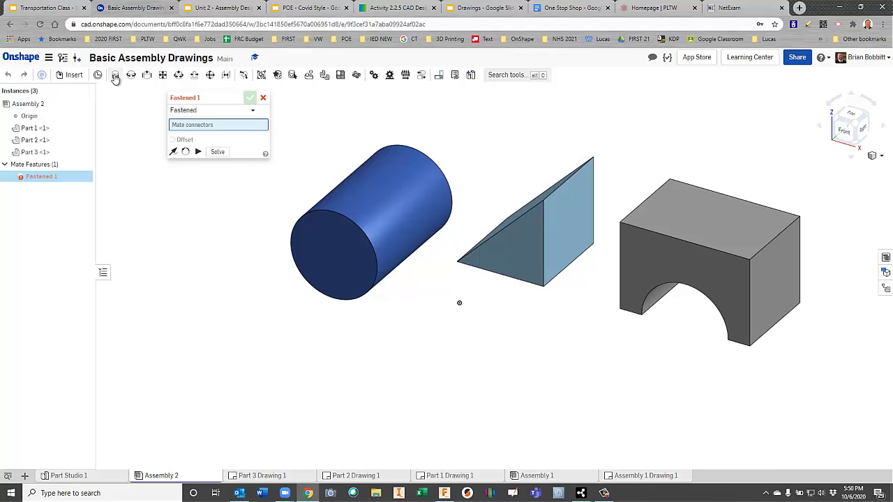
pyautogui.click(570, 232)
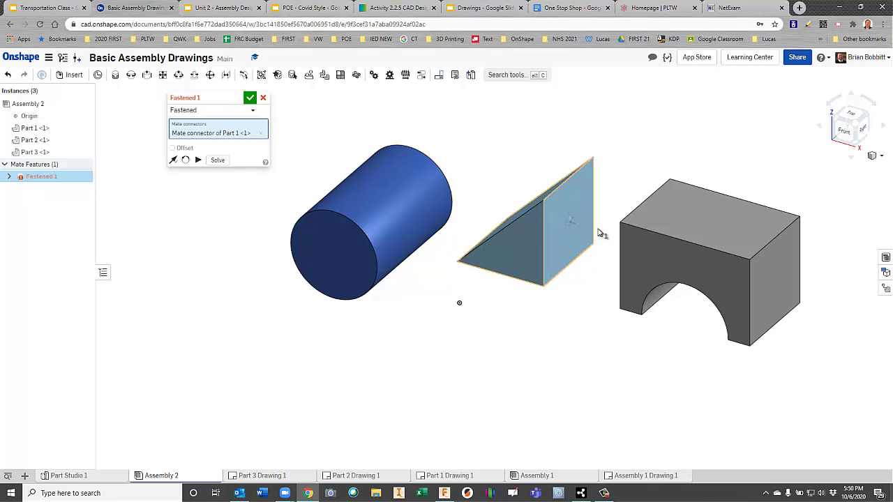
pyautogui.click(676, 219)
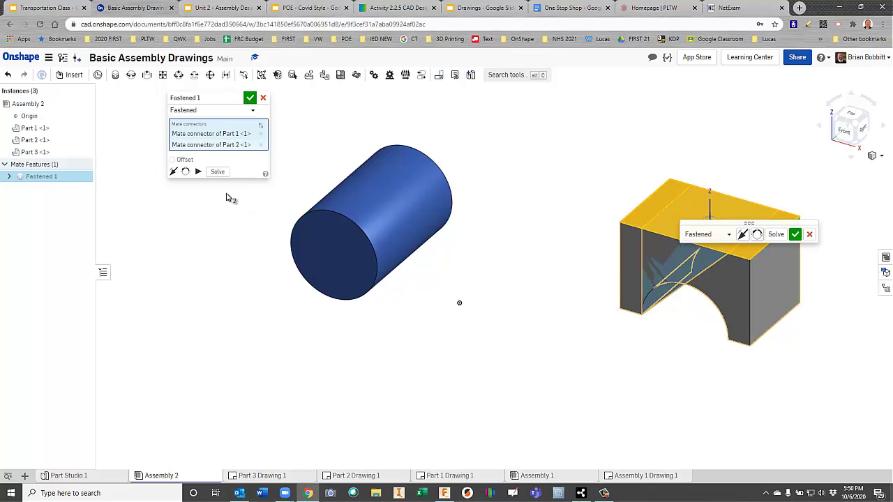
pyautogui.click(173, 173)
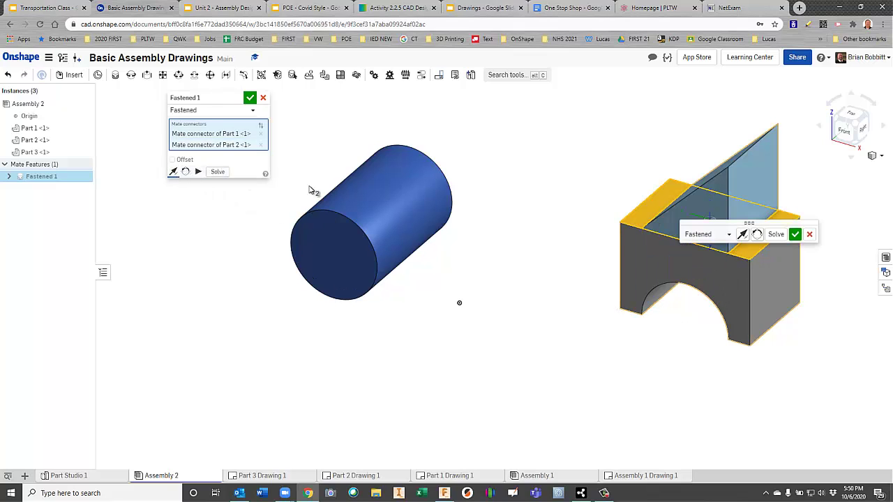
# Enable the offset on the wedge's Fastened mate and set its Y distance to 0.5 in
pyautogui.click(173, 160)
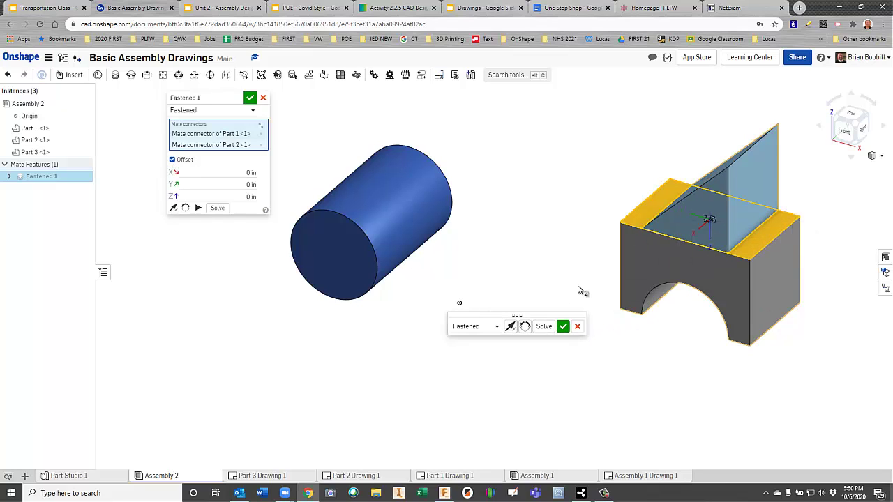
pyautogui.scroll(5, 732, 203)
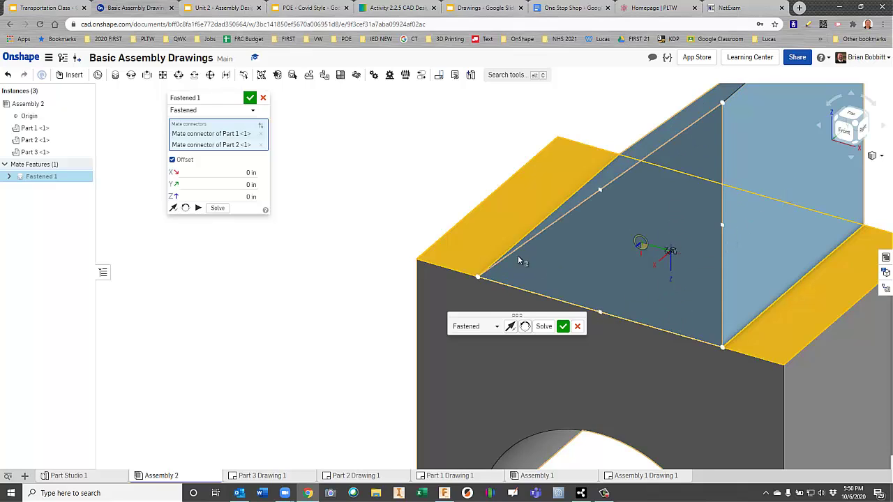
pyautogui.click(223, 185)
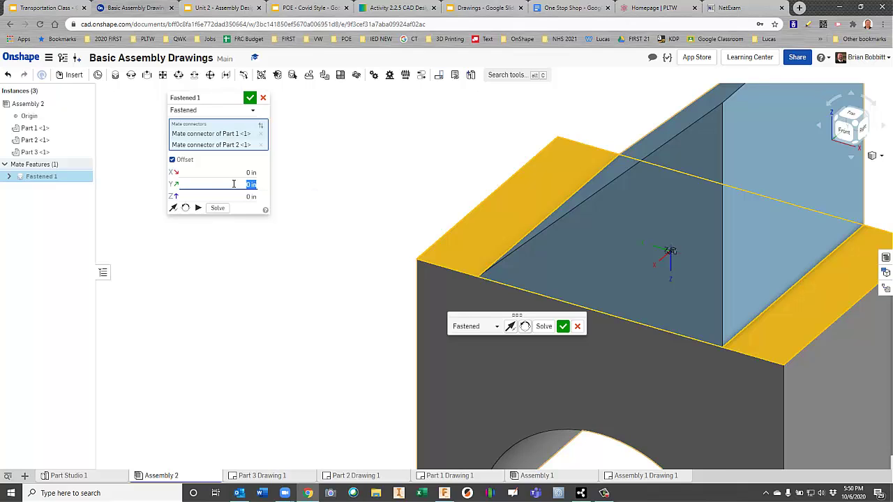
pyautogui.press('Down')
pyautogui.press('Down')
pyautogui.press('Down')
pyautogui.press('Down')
pyautogui.press('Down')
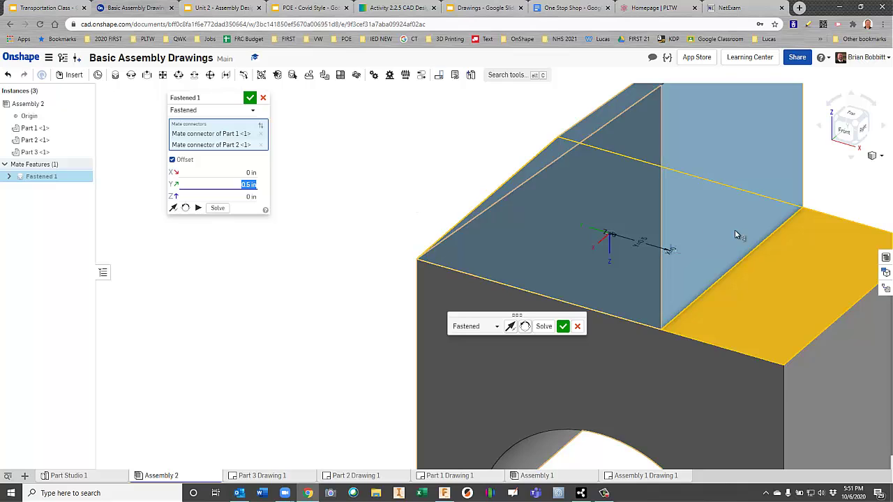
# Increase the wedge's Y offset past 1 in so it overhangs the arch block's edge, and accept the mate
pyautogui.scroll(2, 735, 228)
pyautogui.scroll(-3, 733, 223)
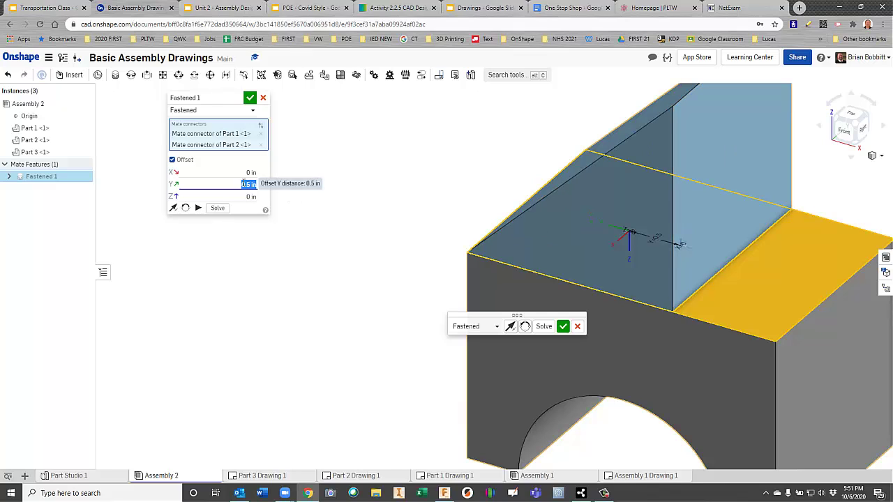
pyautogui.press('Up')
pyautogui.press('Up')
pyautogui.press('Up')
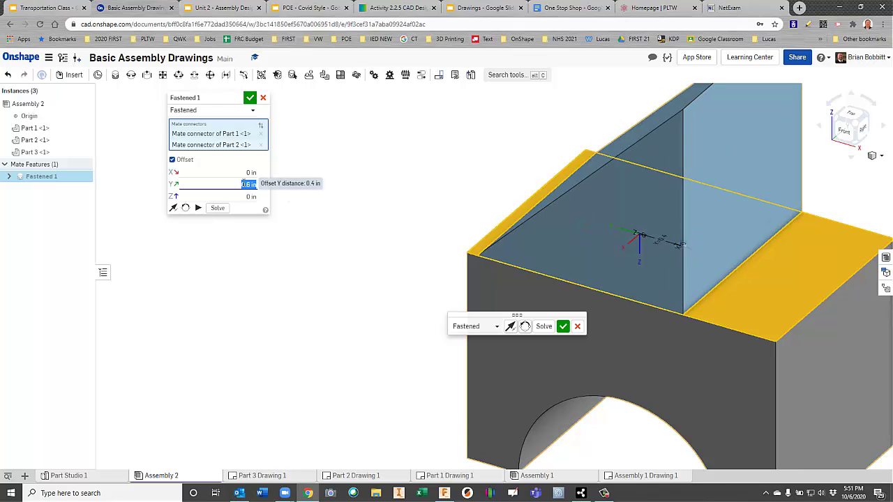
pyautogui.press('Up')
pyautogui.press('Up')
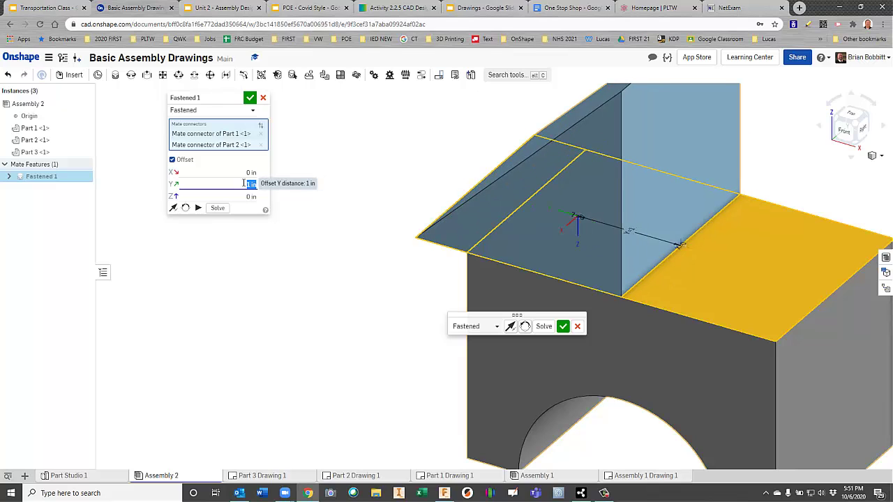
pyautogui.press('Down')
pyautogui.press('Down')
pyautogui.click(250, 97)
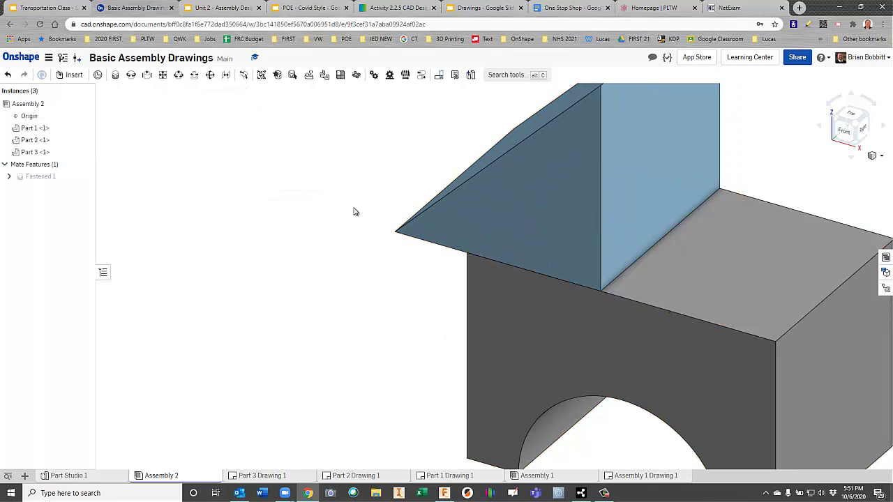
# Fasten the centre of the cylinder's end face to the centre of the arch block's top face, flipping it to stand above the block
pyautogui.scroll(-8, 369, 213)
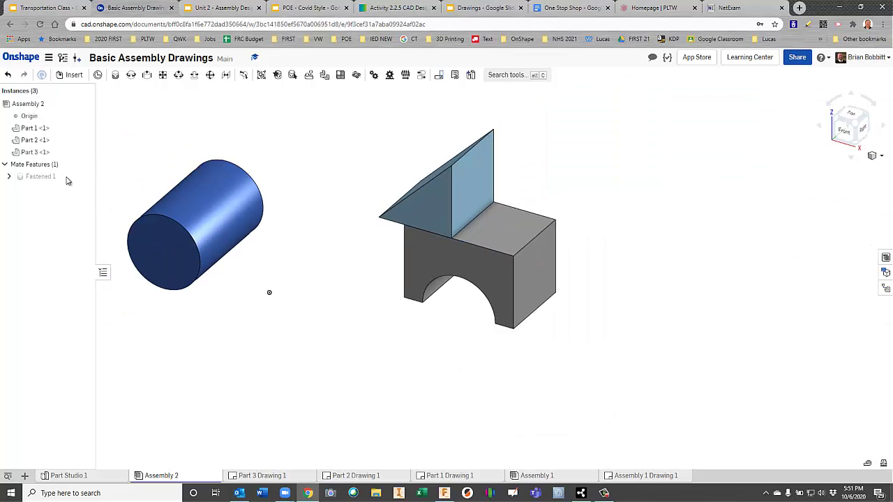
pyautogui.click(113, 79)
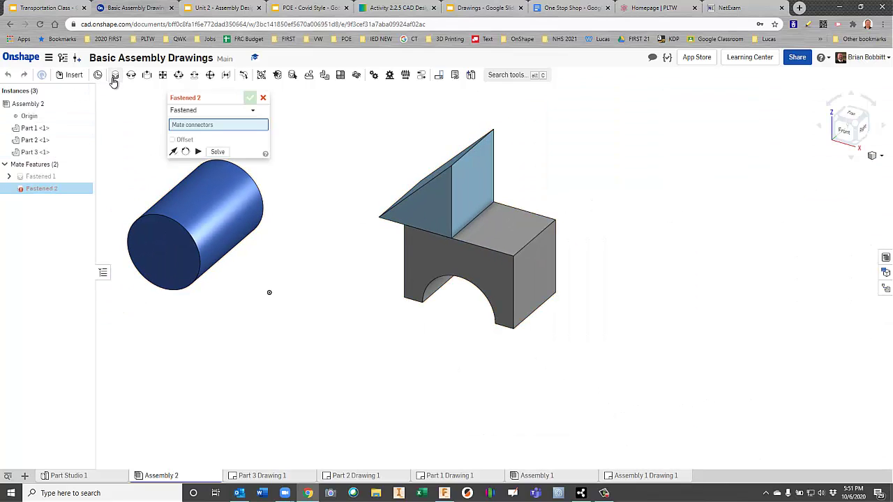
pyautogui.click(166, 251)
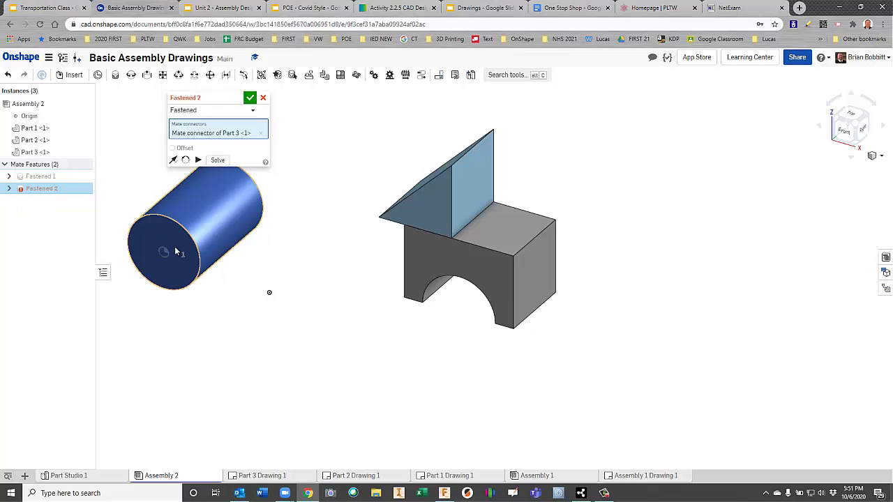
pyautogui.click(507, 235)
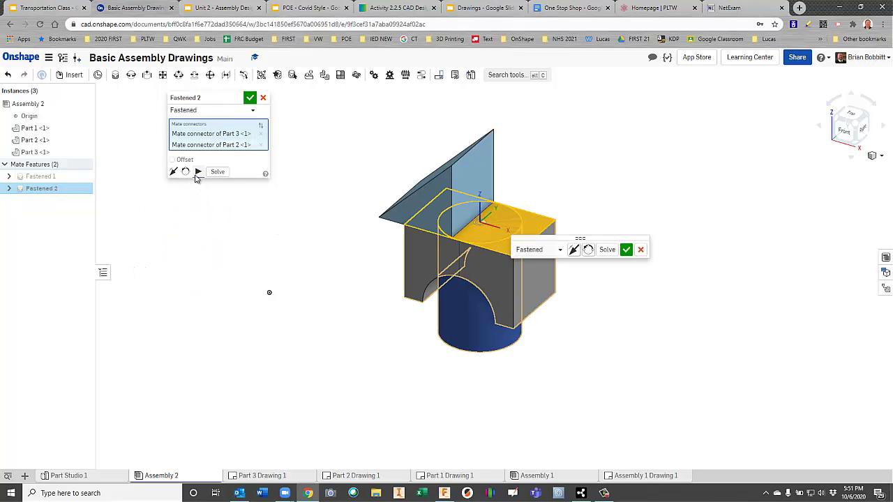
pyautogui.click(173, 172)
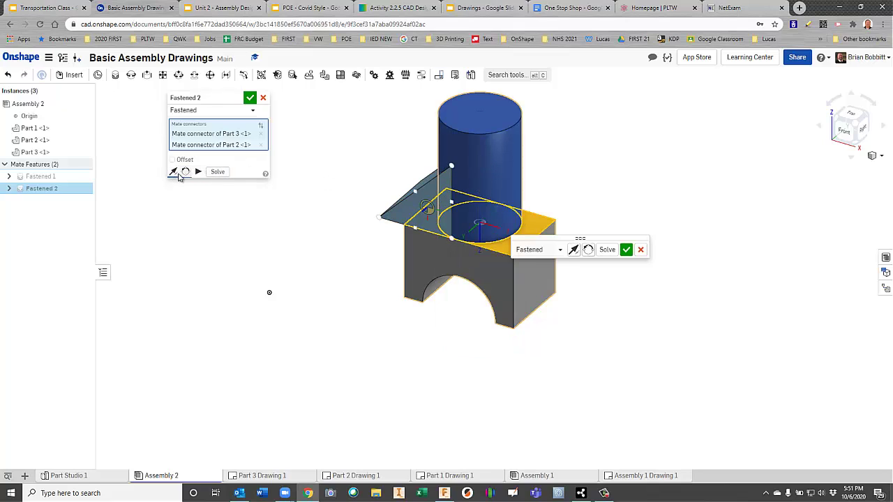
pyautogui.click(173, 172)
# Enable the offset on the cylinder's Fastened mate, set its X distance to 0.5 in, and accept the mate
pyautogui.click(172, 160)
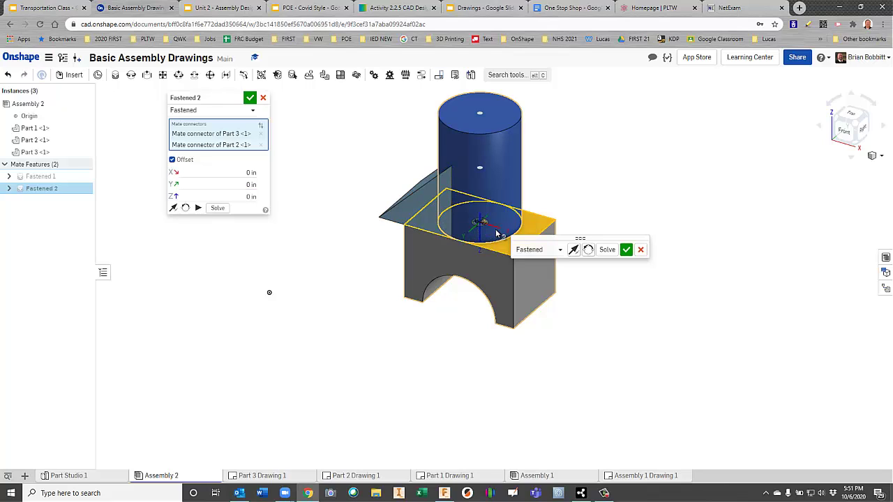
pyautogui.click(249, 172)
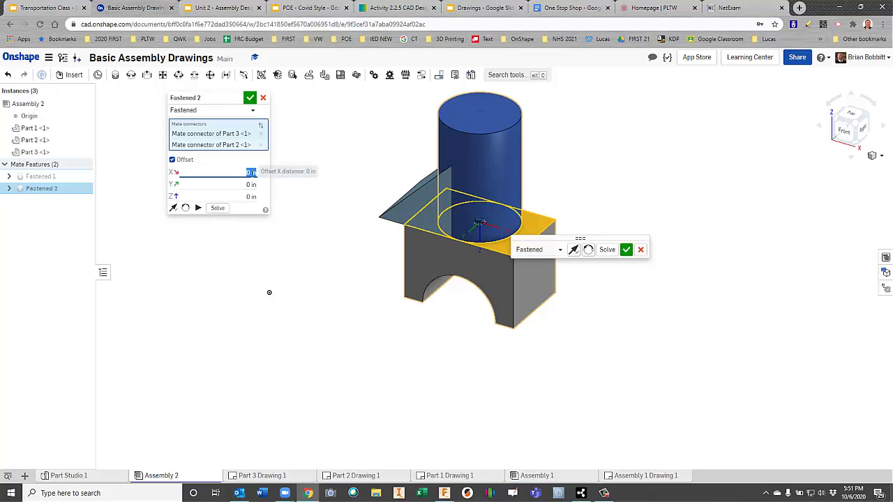
pyautogui.write('0.3')
pyautogui.press('Return')
pyautogui.scroll(3, 254, 173)
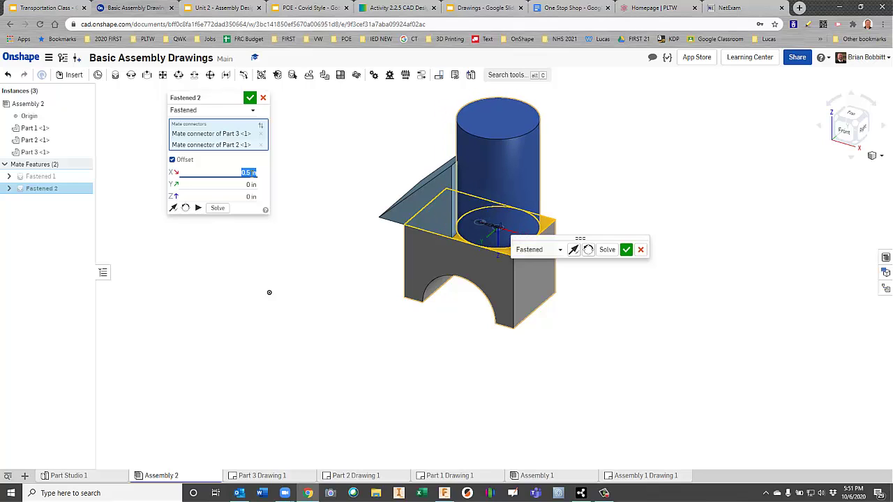
pyautogui.scroll(-1, 254, 173)
pyautogui.press('Return')
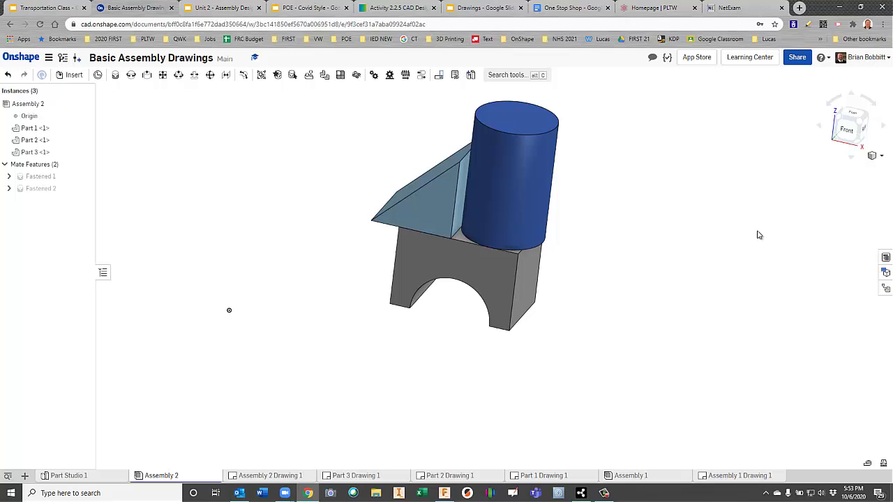
# Add an exploded view to the assembly and translate the wedge about 2.42 in outward, away from the cylinder
pyautogui.click(886, 289)
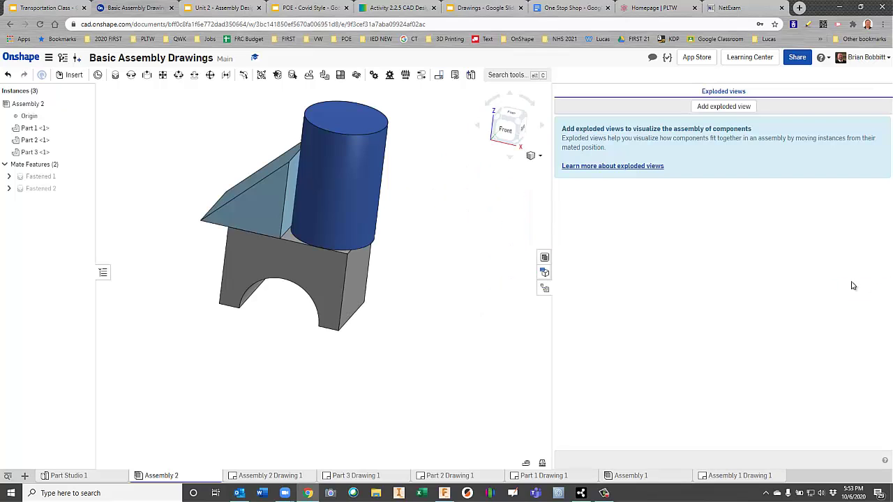
pyautogui.click(711, 108)
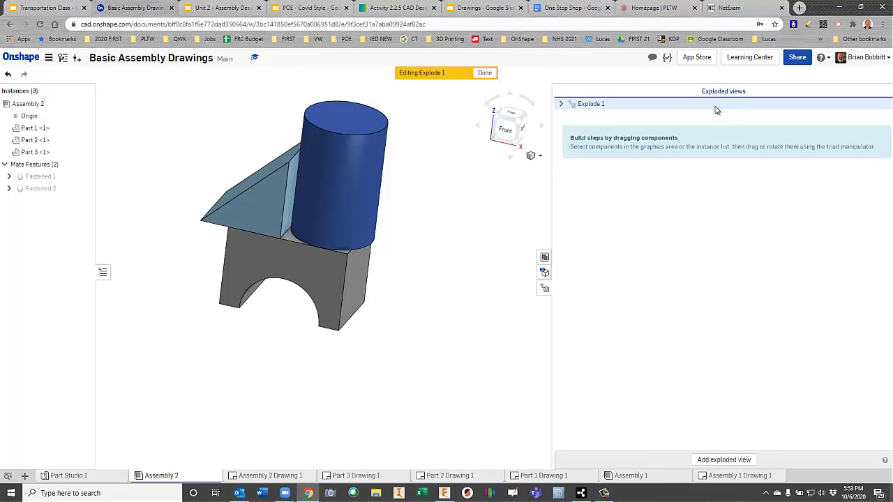
pyautogui.click(252, 198)
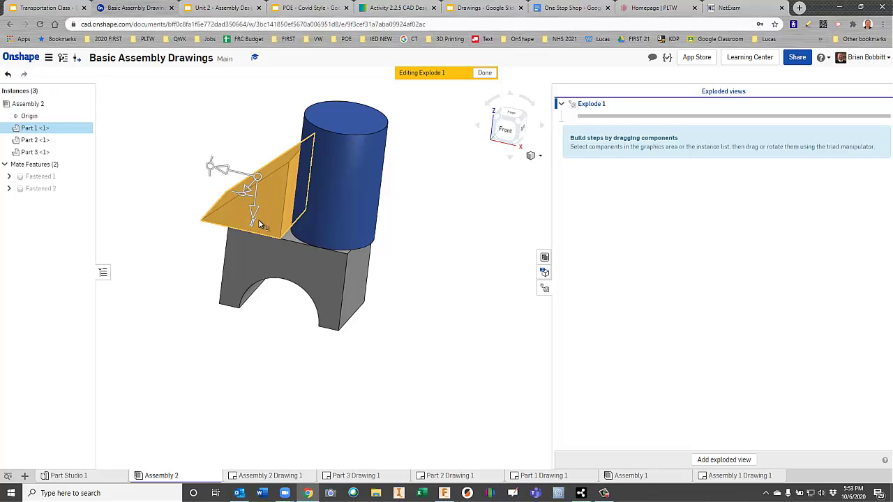
pyautogui.moveTo(249, 193); pyautogui.dragTo(123, 145)
pyautogui.click(250, 98)
pyautogui.click(244, 187)
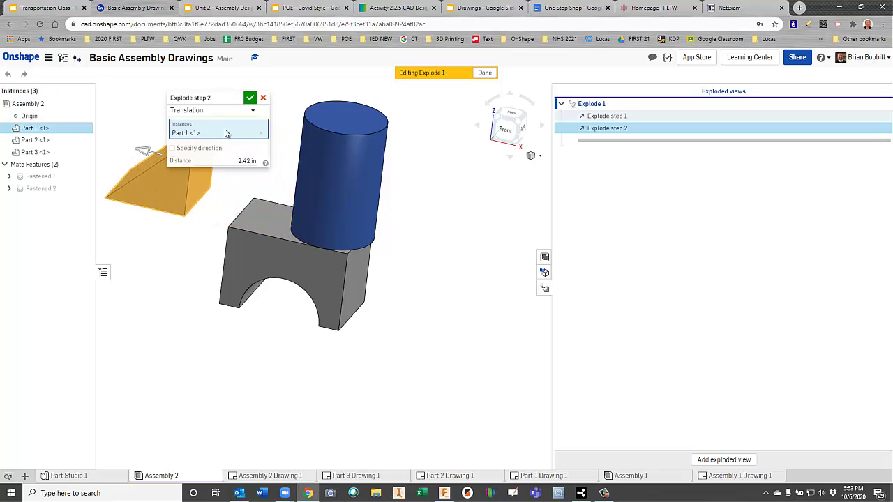
pyautogui.click(249, 97)
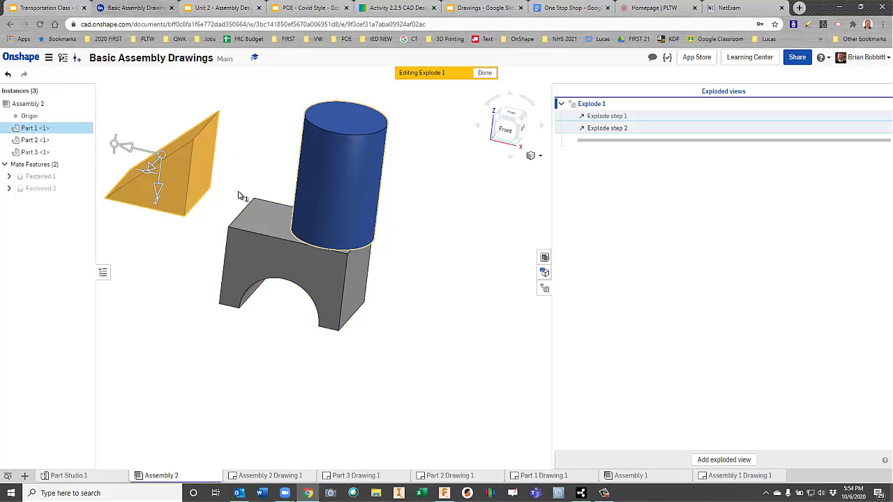
# Add an explode step translating the cylinder about 3.19 in sideways, away from the arch block on the side opposite the wedge
pyautogui.click(319, 180)
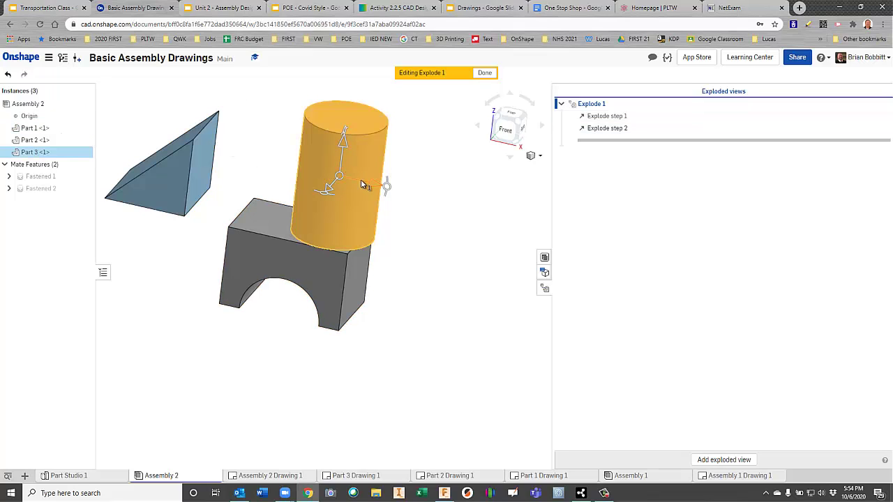
pyautogui.moveTo(377, 190); pyautogui.dragTo(505, 214)
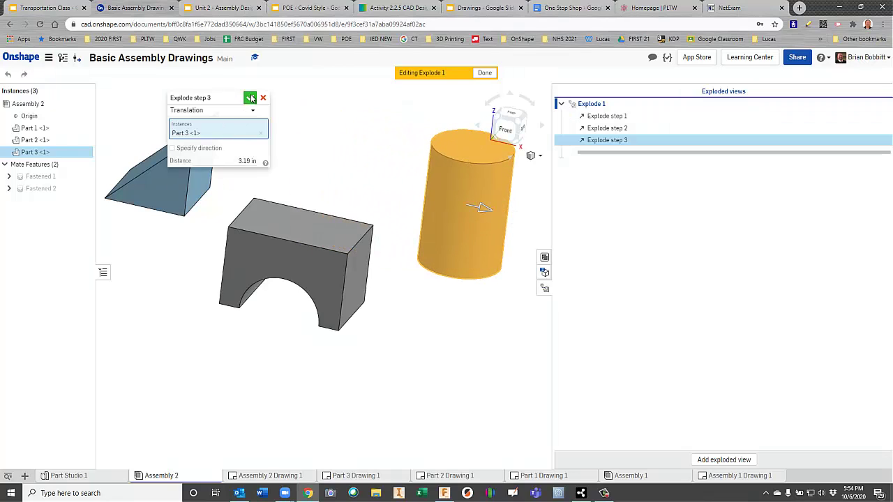
pyautogui.click(250, 97)
# Add an explode step moving the arch block about 1.06 in downward, below the wedge and cylinder
pyautogui.click(316, 247)
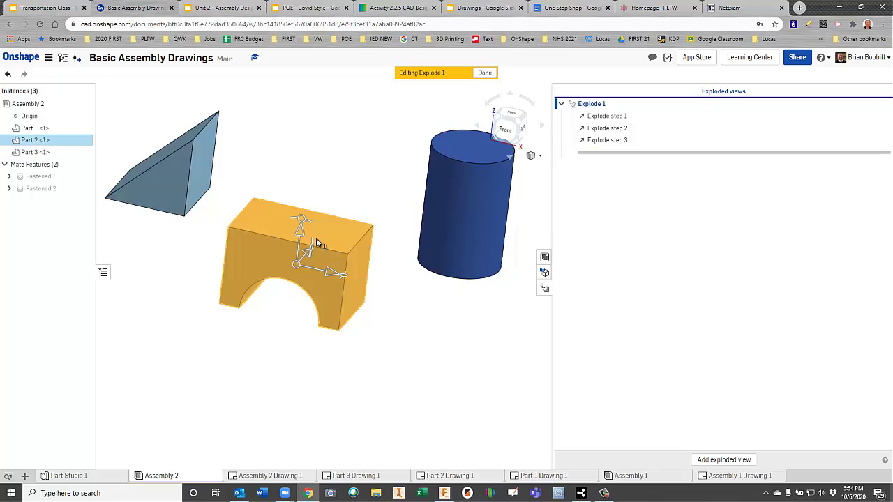
pyautogui.moveTo(300, 234); pyautogui.dragTo(289, 272)
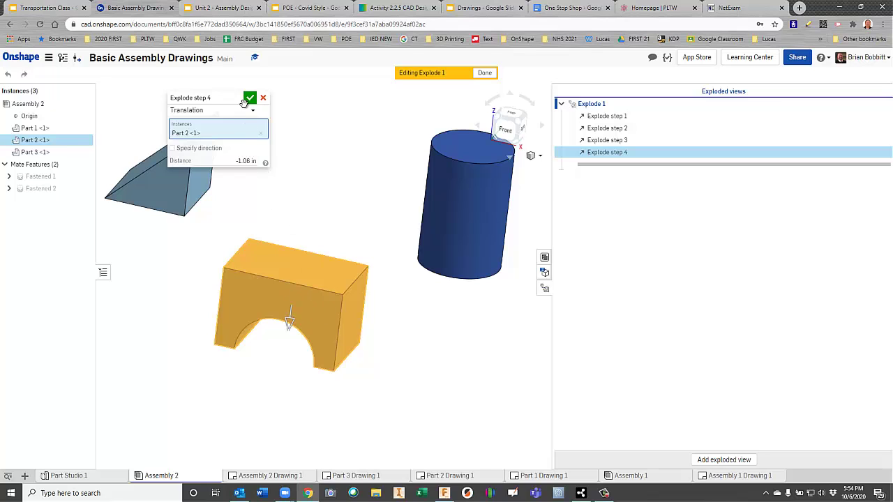
pyautogui.click(250, 97)
pyautogui.scroll(2, 425, 210)
pyautogui.scroll(-4, 425, 209)
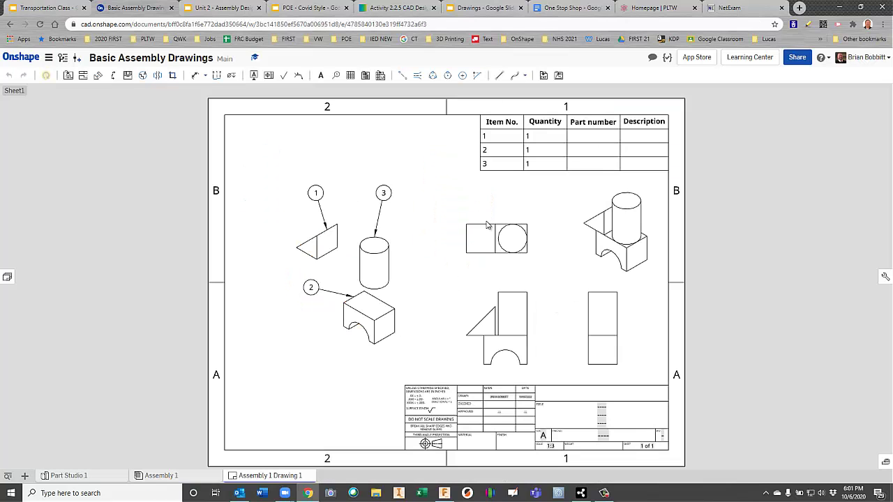
# Create a drawing of Assembly 1 from the ANSI_A_INCH.dwt template with no views
pyautogui.click(159, 476)
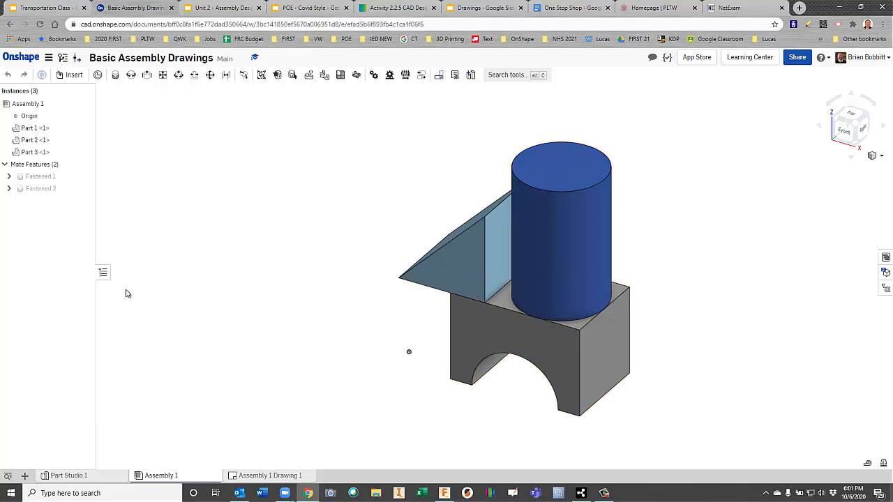
pyautogui.rightClick(149, 476)
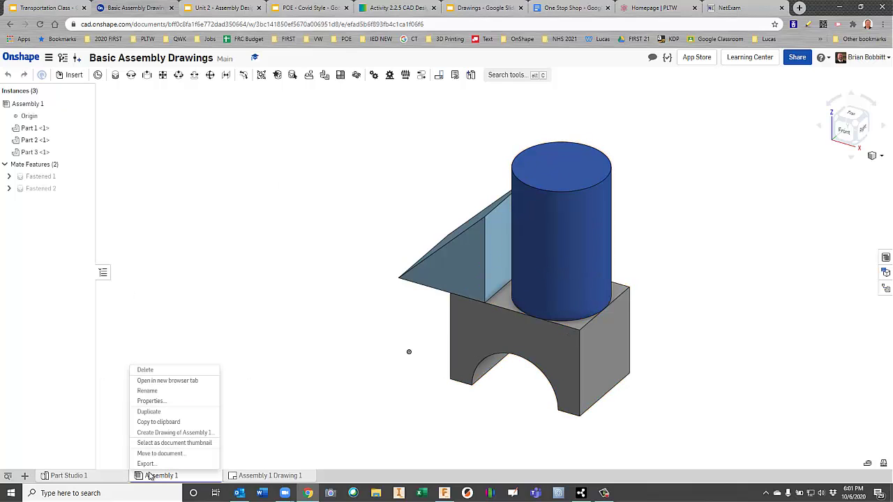
pyautogui.click(166, 433)
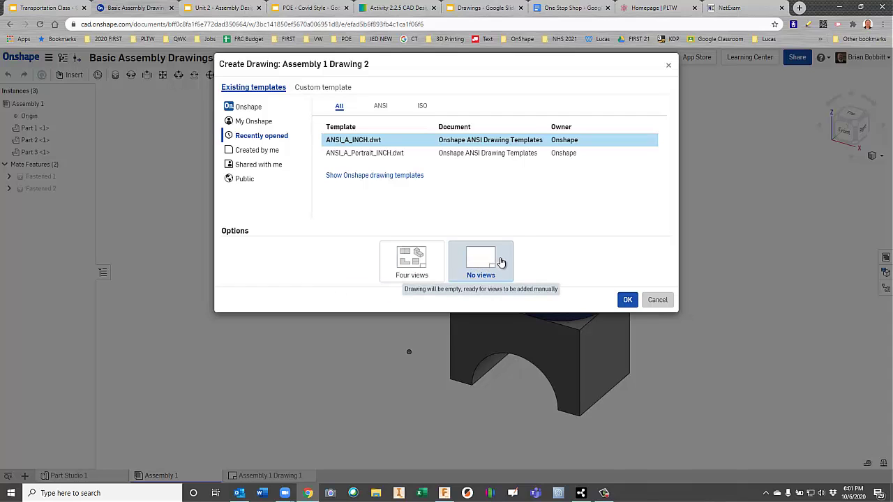
pyautogui.click(630, 300)
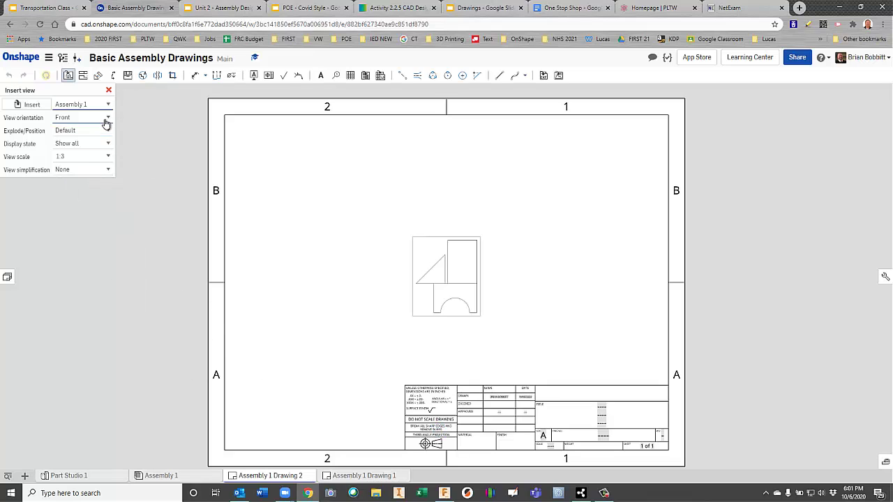
# Insert an isometric view of Assembly 1 in the Explode 1 position at 1:3 scale on the left half of the sheet
pyautogui.click(110, 105)
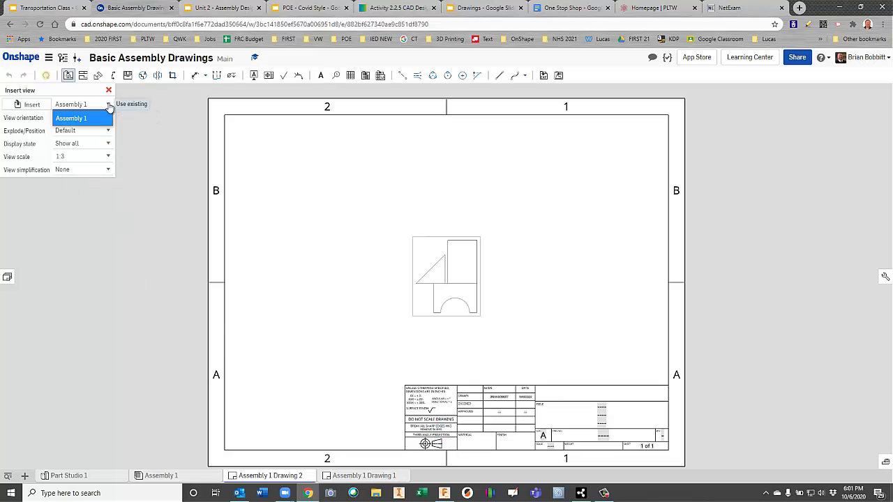
pyautogui.click(84, 115)
pyautogui.click(103, 130)
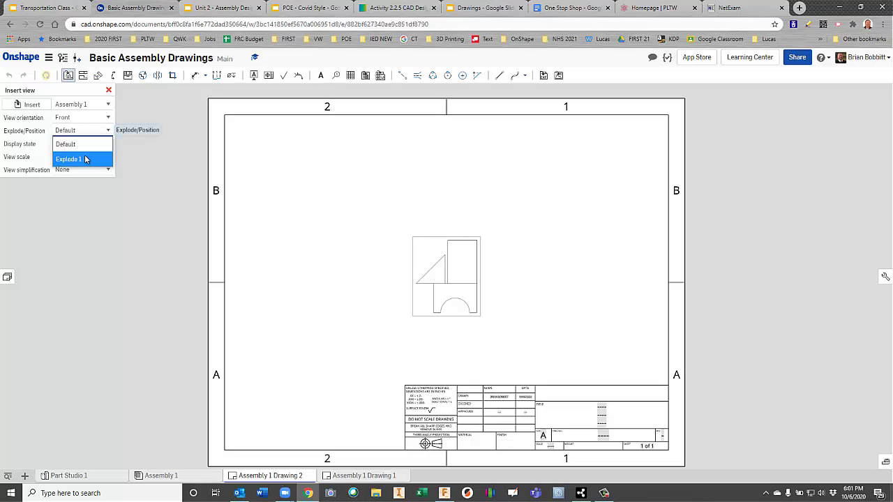
pyautogui.click(88, 118)
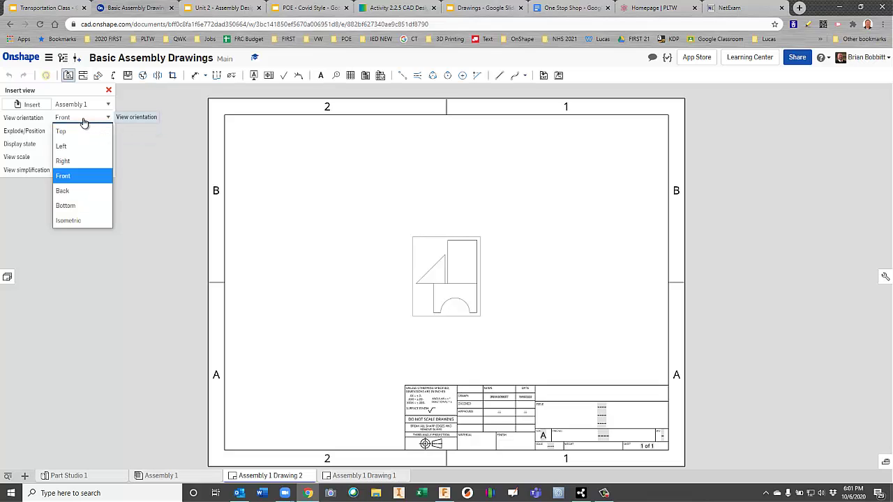
pyautogui.click(73, 218)
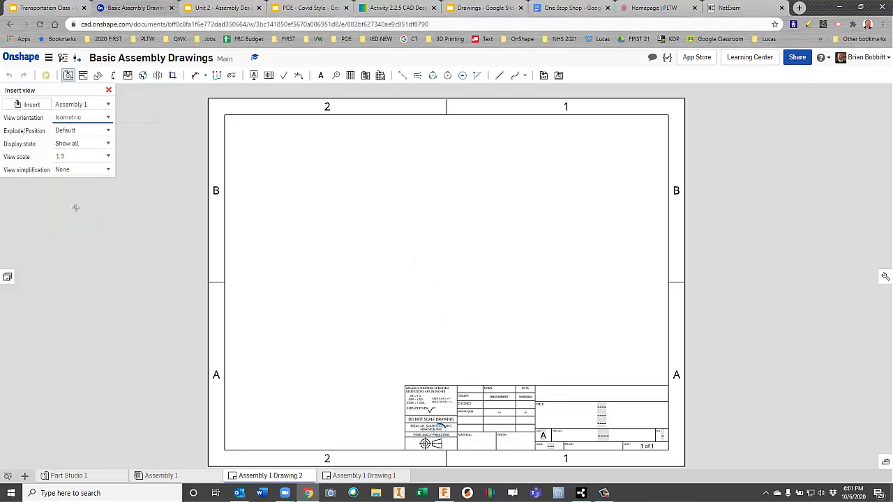
pyautogui.click(78, 132)
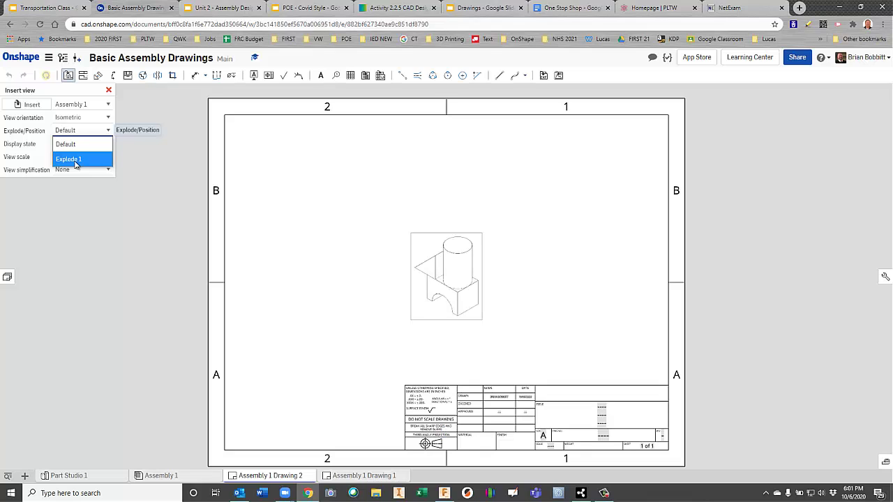
pyautogui.click(75, 160)
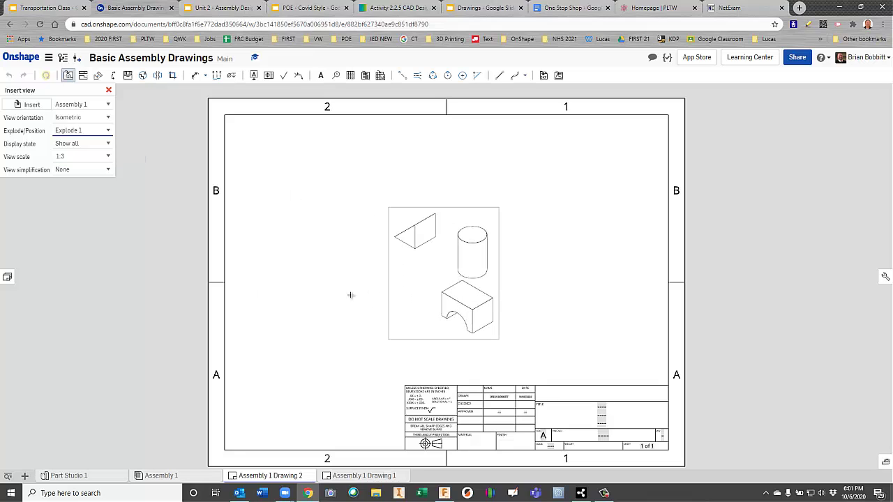
pyautogui.click(309, 310)
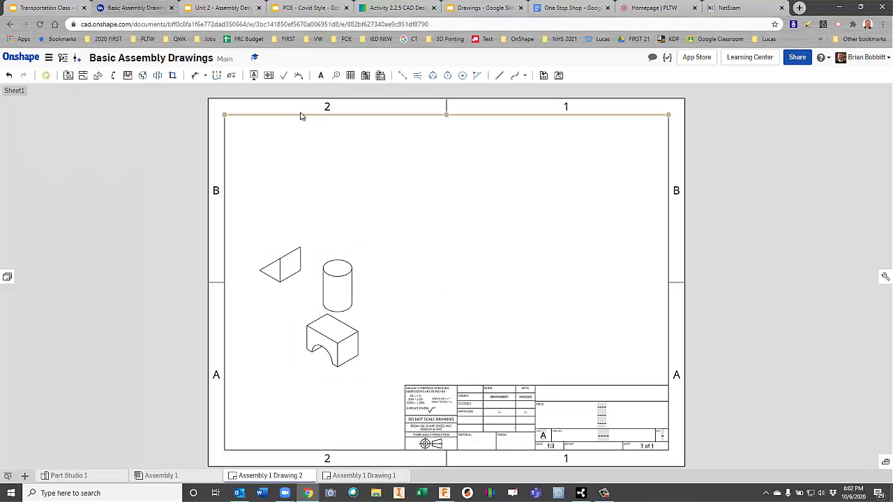
# Insert a flattened BOM table for Assembly 1, anchored by its top-right corner to the sheet border's upper-right corner
pyautogui.click(365, 77)
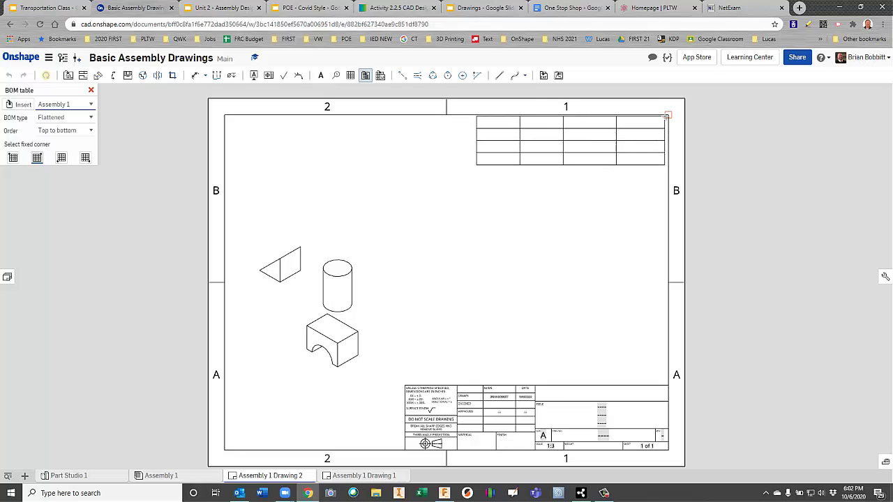
pyautogui.click(667, 114)
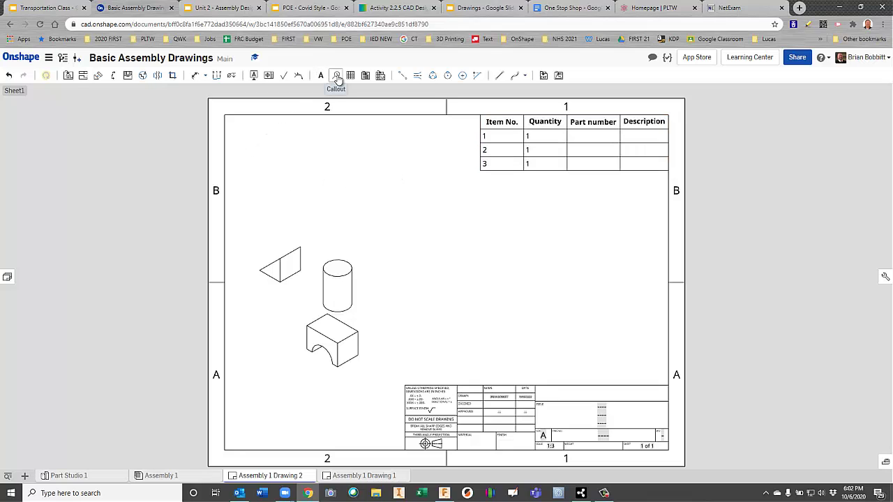
# Add circular item-number callouts to the wedge, cylinder and arch block in the exploded view
pyautogui.click(336, 76)
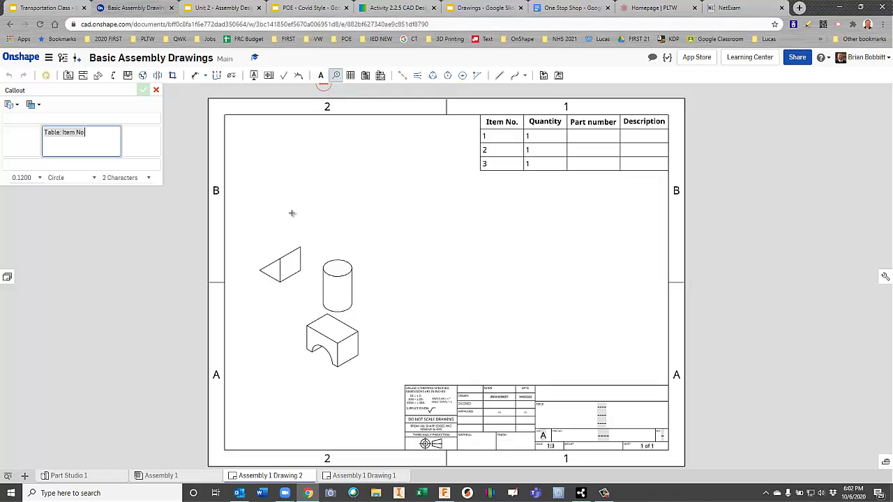
pyautogui.click(290, 252)
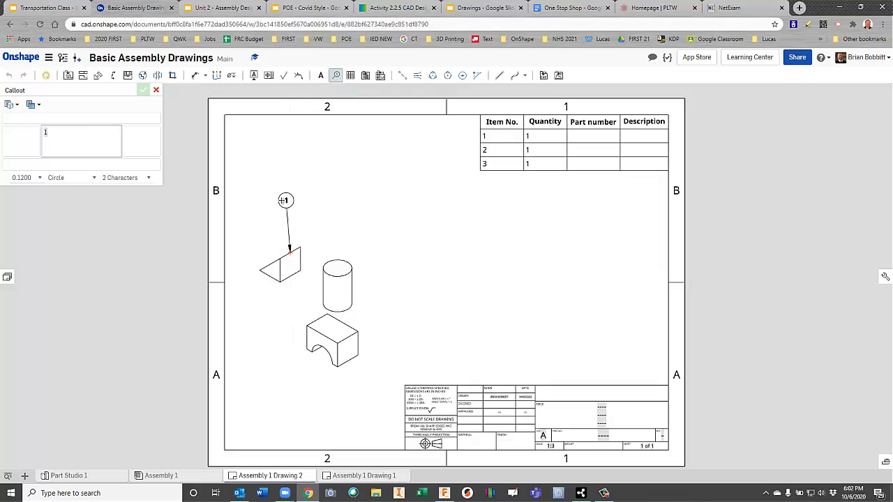
pyautogui.click(278, 200)
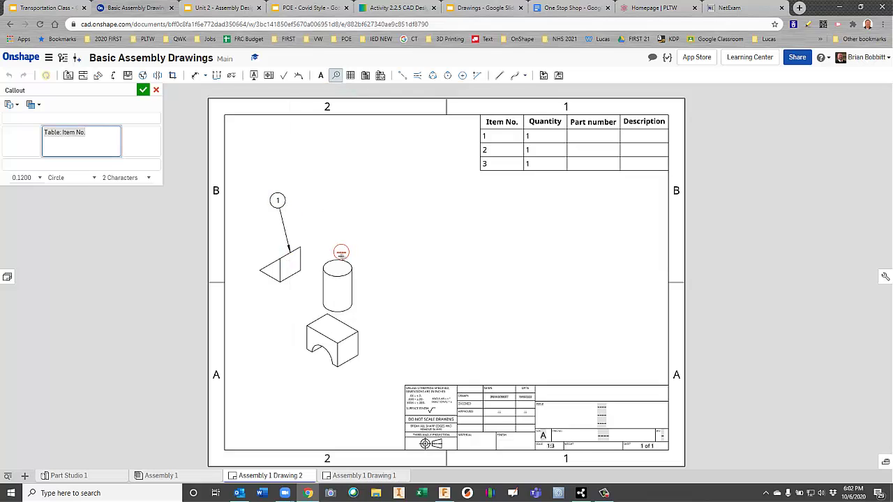
pyautogui.click(337, 258)
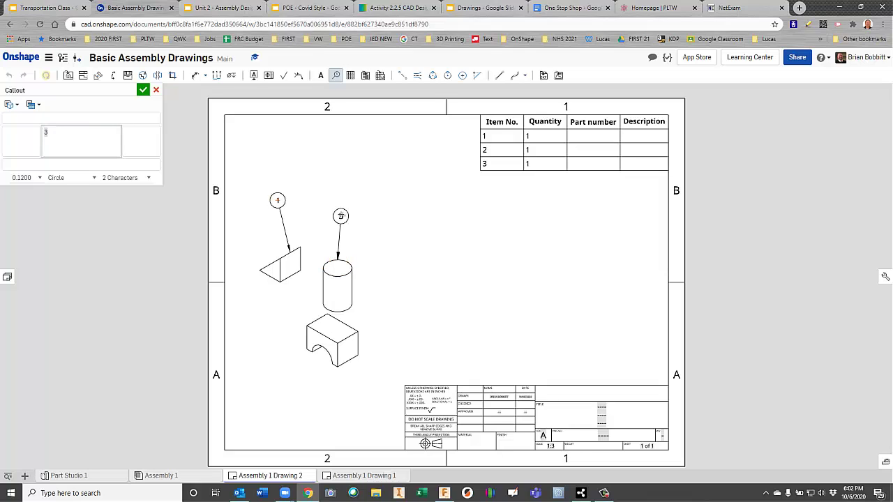
pyautogui.click(348, 216)
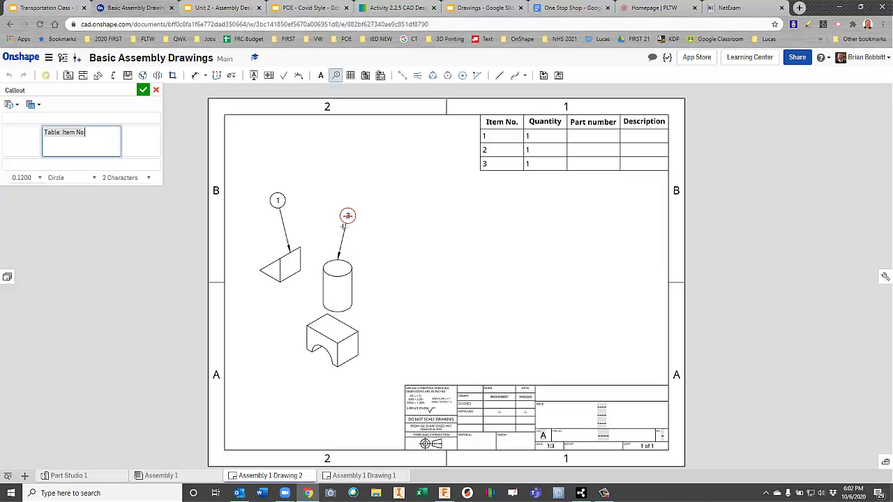
pyautogui.click(305, 328)
pyautogui.click(277, 337)
pyautogui.click(143, 90)
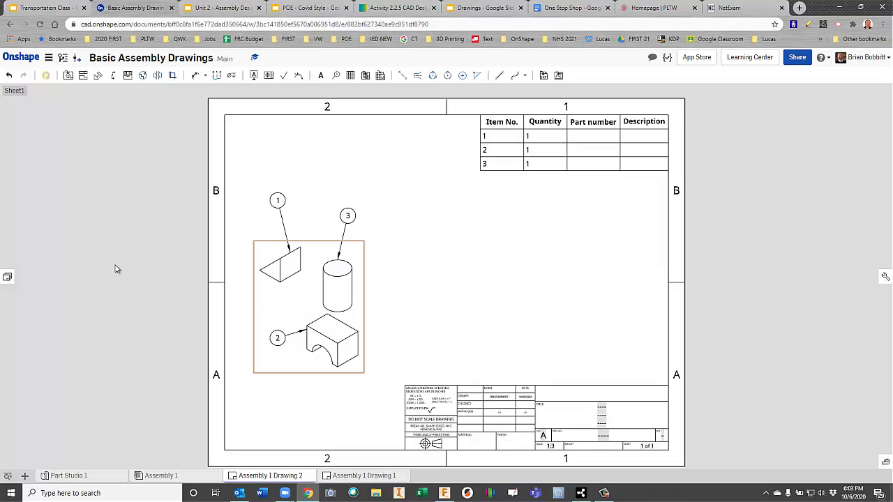
# Insert an unexploded front view of Assembly 1 at 1:3 scale right of the exploded view, and project a top view above it
pyautogui.click(69, 77)
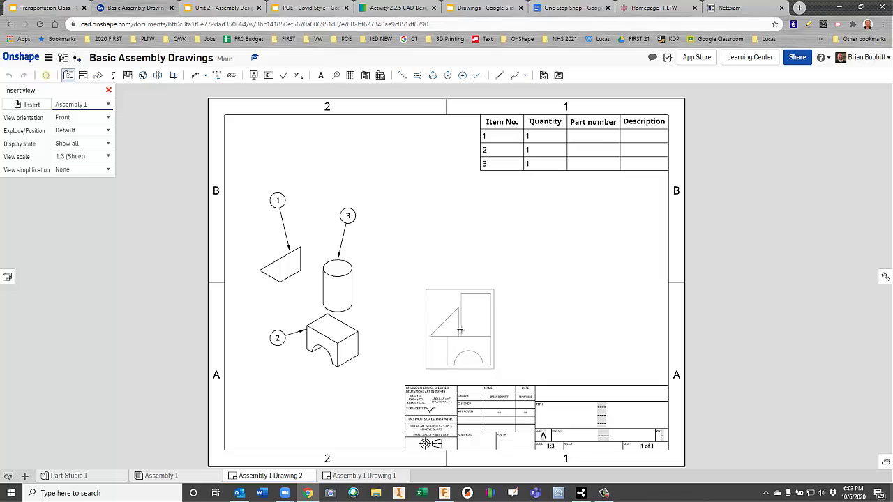
pyautogui.click(460, 329)
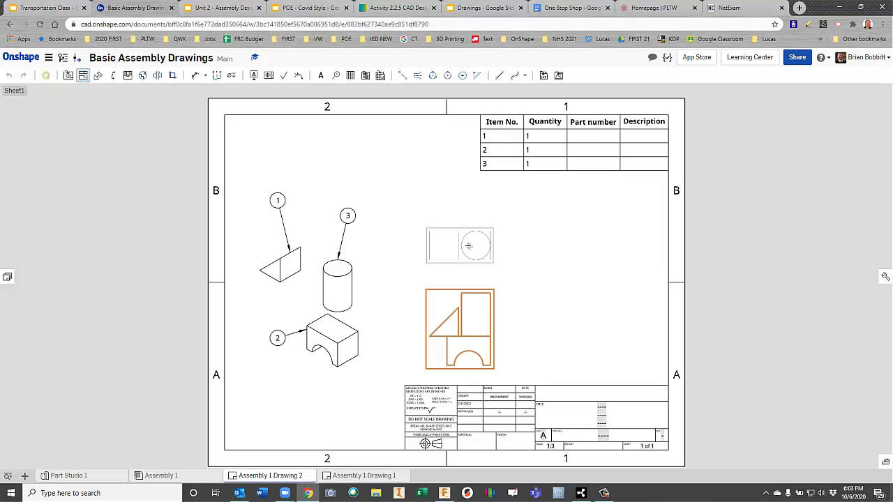
pyautogui.click(468, 246)
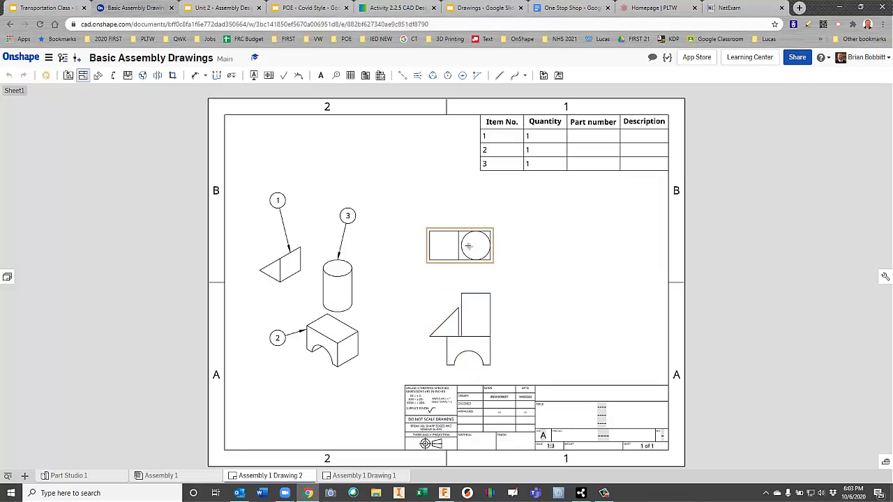
pyautogui.press('Escape')
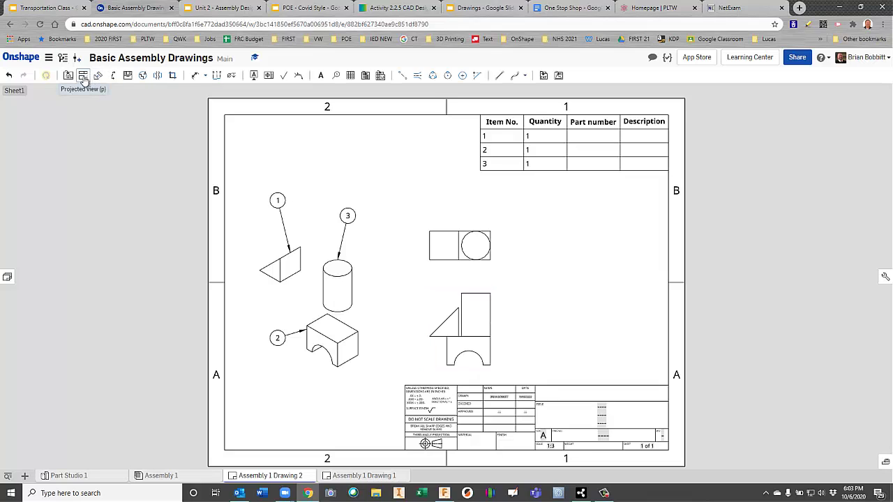
# Project a right side view from the front view and place it to its right above the title block
pyautogui.click(83, 76)
pyautogui.click(482, 334)
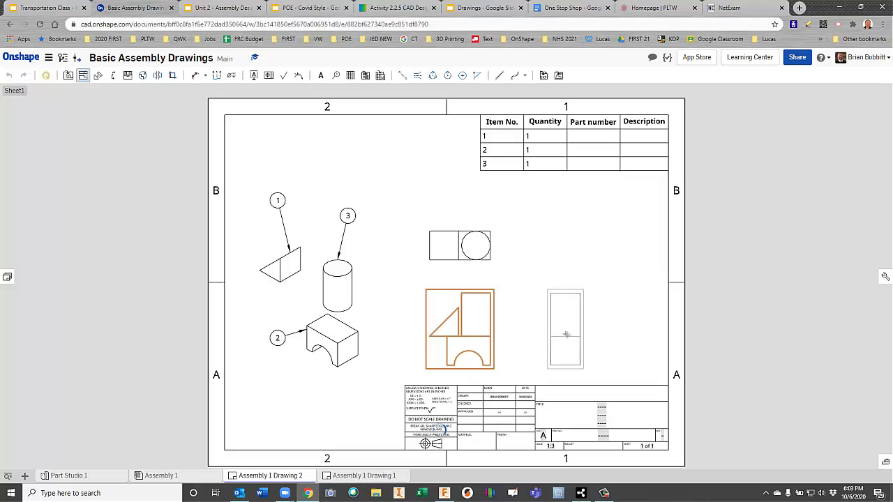
pyautogui.click(566, 335)
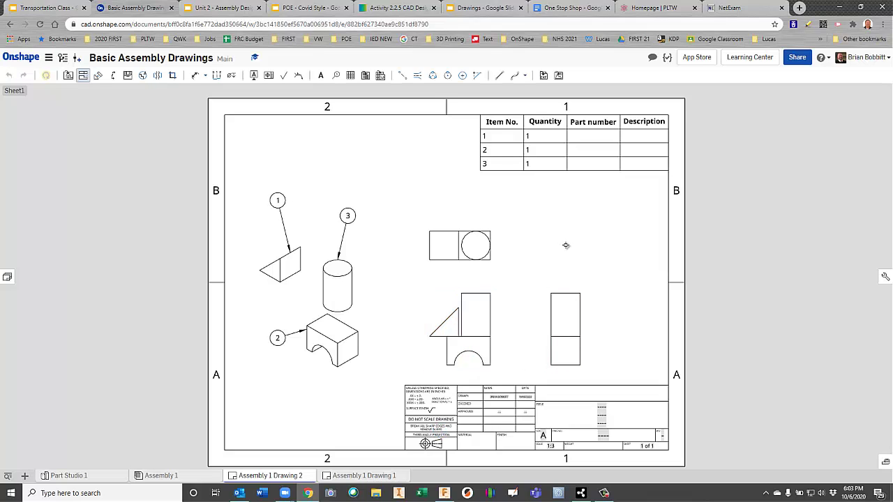
# Project an isometric view of the assembled parts from the front view, placing it above the side view and beside the top view
pyautogui.click(83, 76)
pyautogui.click(466, 318)
pyautogui.click(83, 75)
pyautogui.click(460, 298)
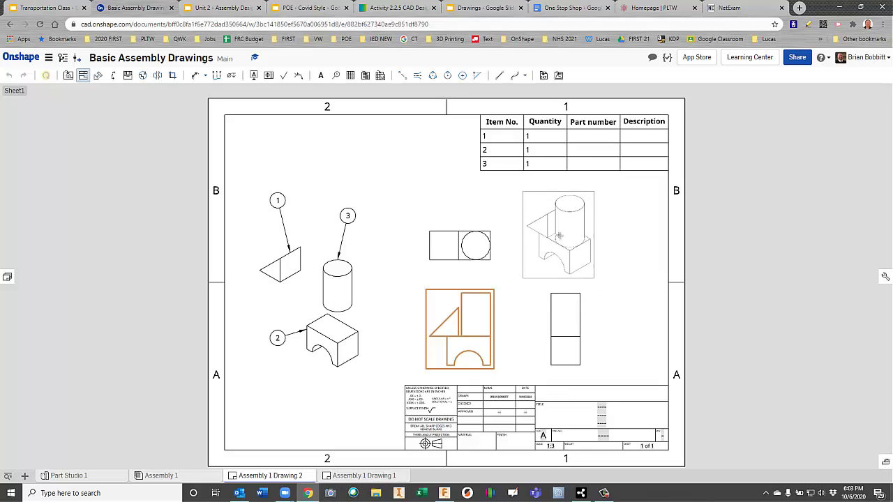
pyautogui.click(559, 236)
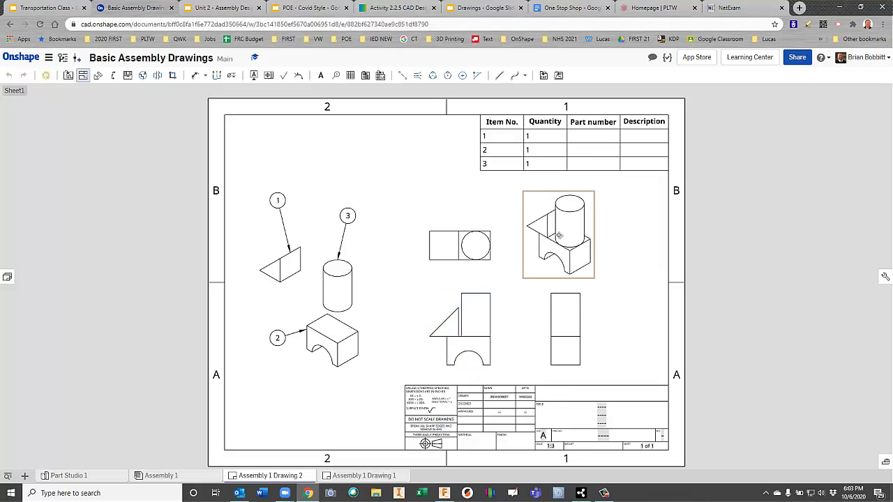